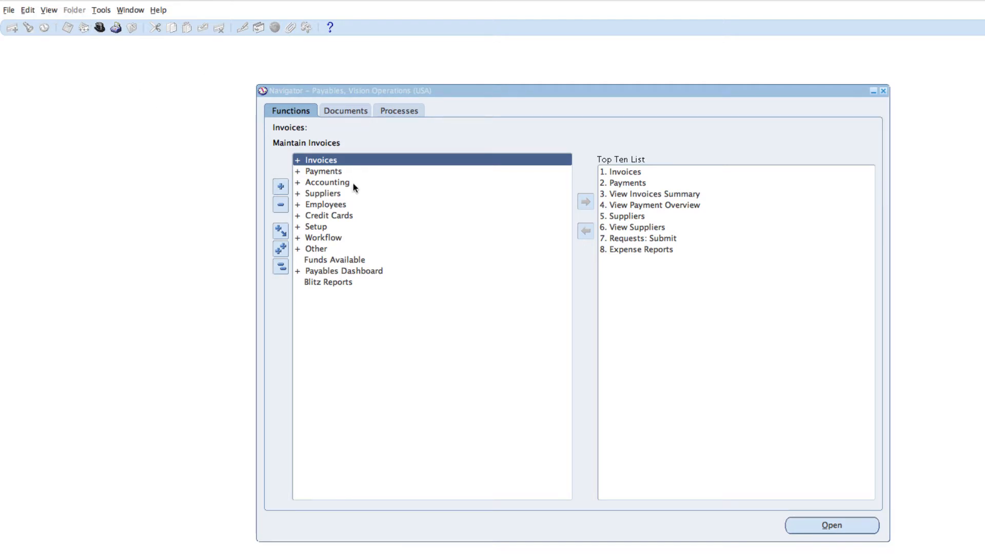
From the Navigator's Other > Requests > Run, choose to submit a Single Request
double_click(321, 249)
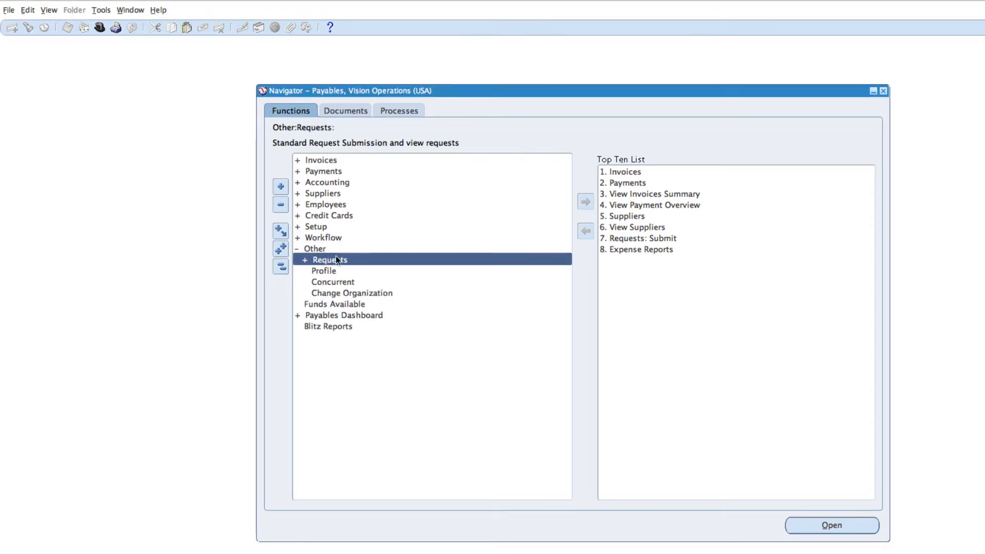
double_click(328, 260)
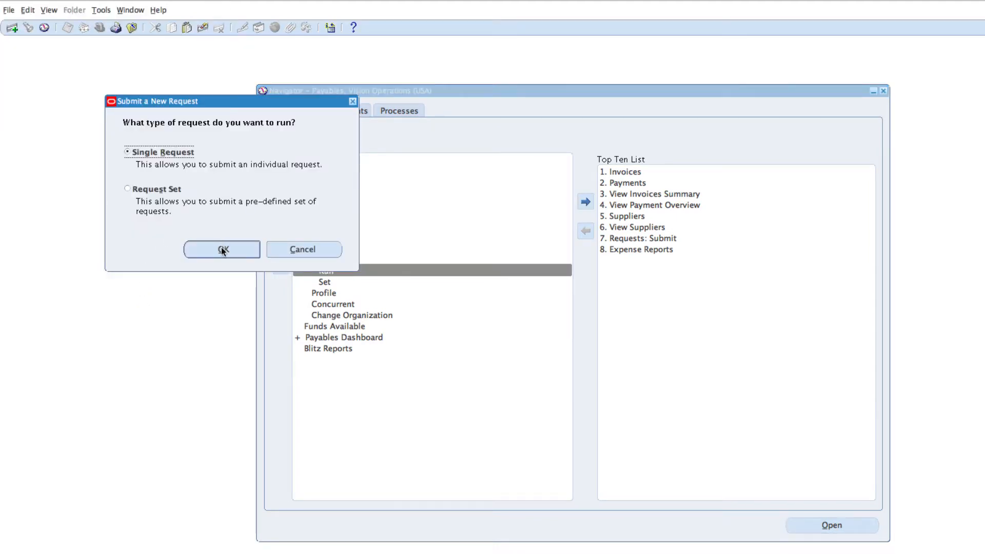
left_click(223, 249)
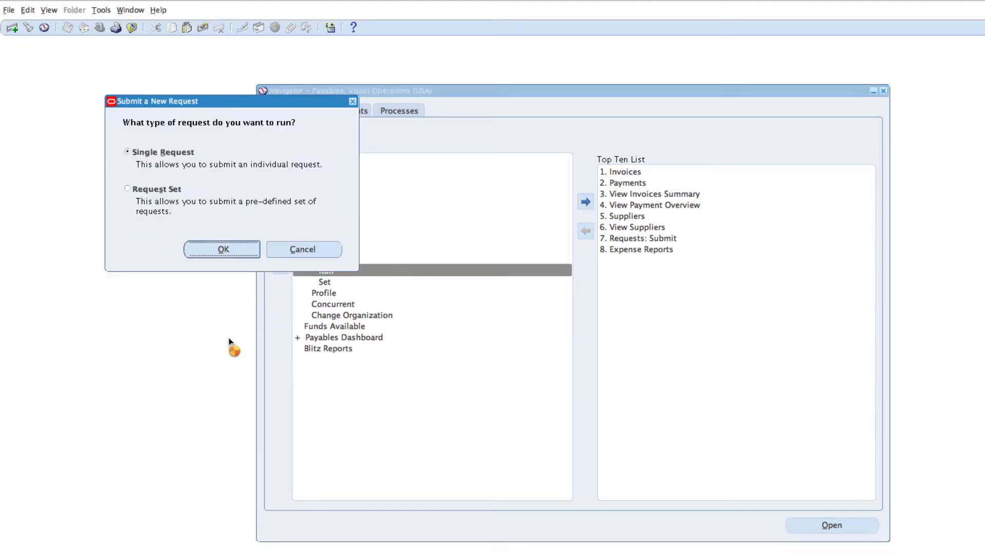
Pick Create Accounting as the request to run by searching the report list for 'Create'
type("C")
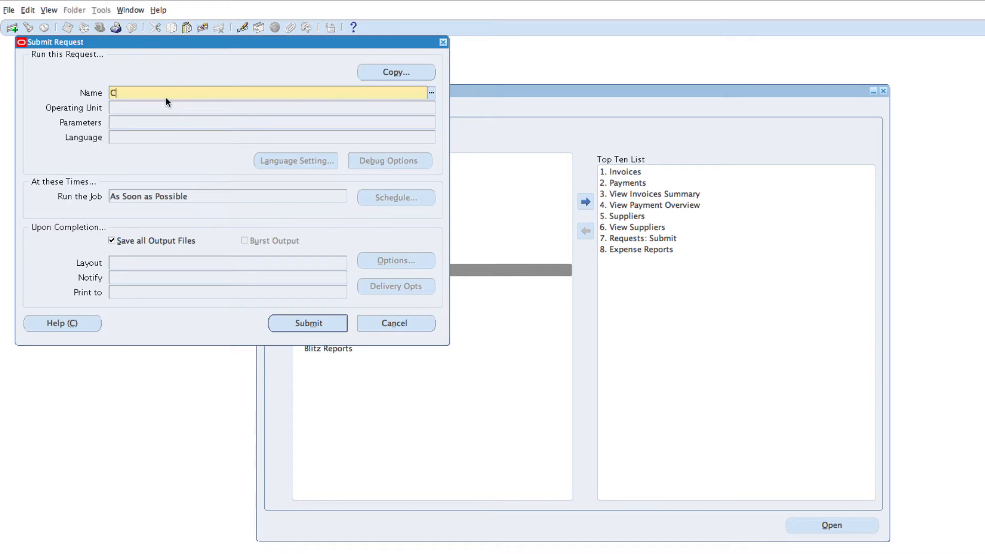
type("reate A")
key("Tab")
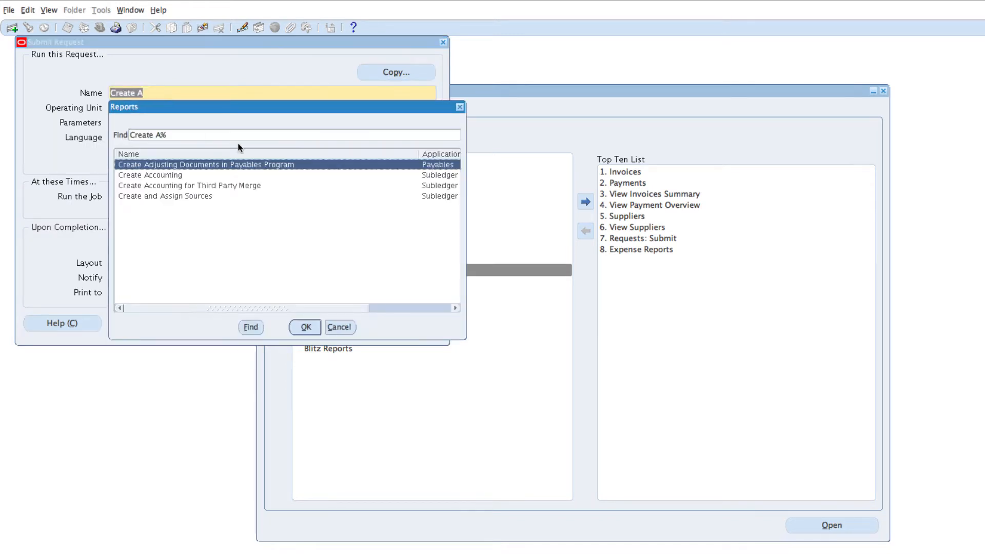
left_click(155, 174)
left_click(305, 327)
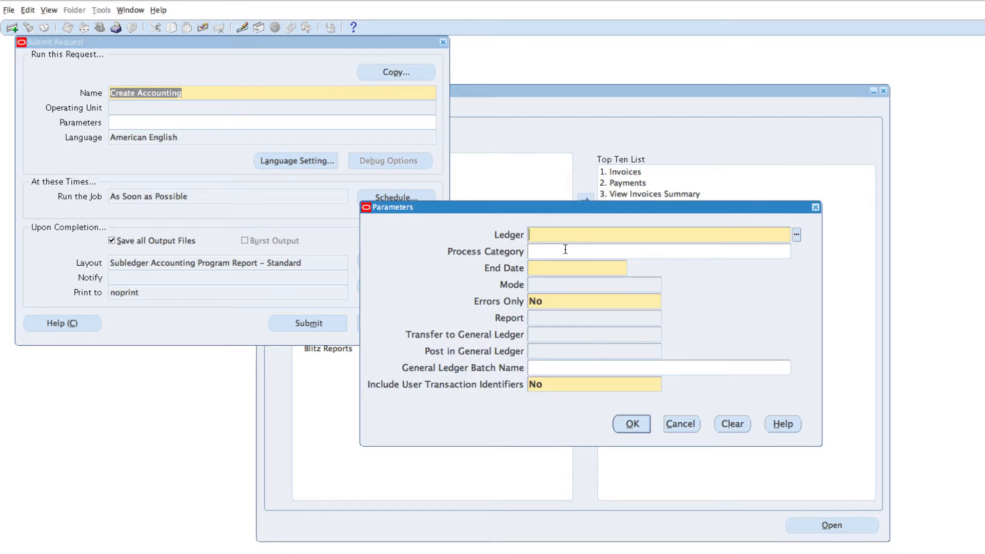
Set the ledger to Vision Operations (USA) and the end date to 31-DEC-2016
type("Vision O")
key("Tab")
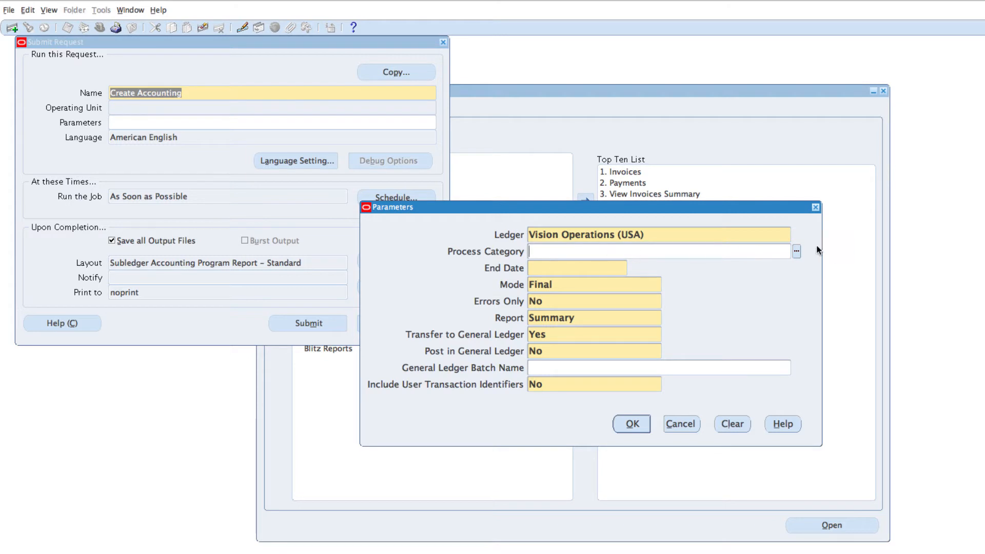
left_click(796, 251)
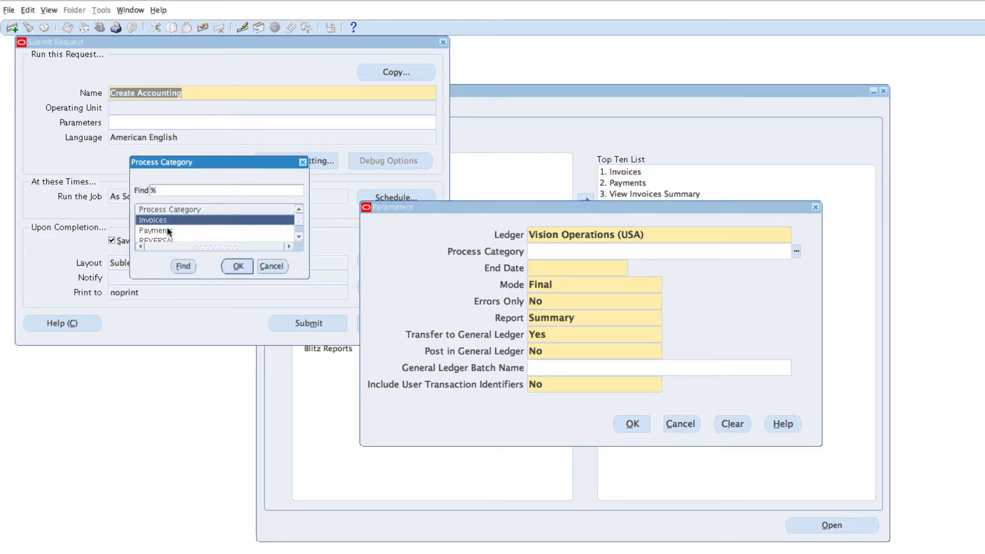
left_click_drag(299, 218, 301, 196)
left_click(272, 266)
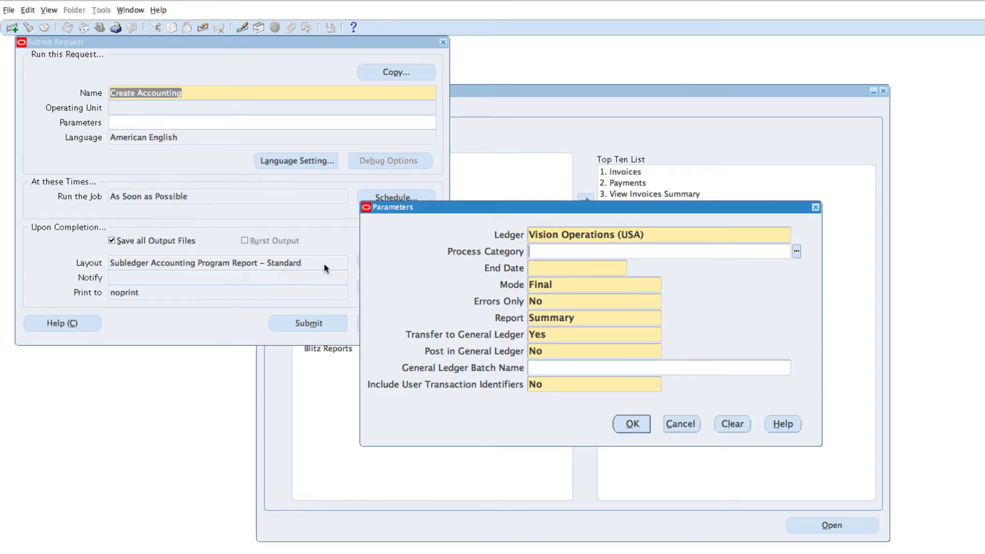
left_click(541, 265)
type("31-dec-2016")
key("Tab")
key("Tab")
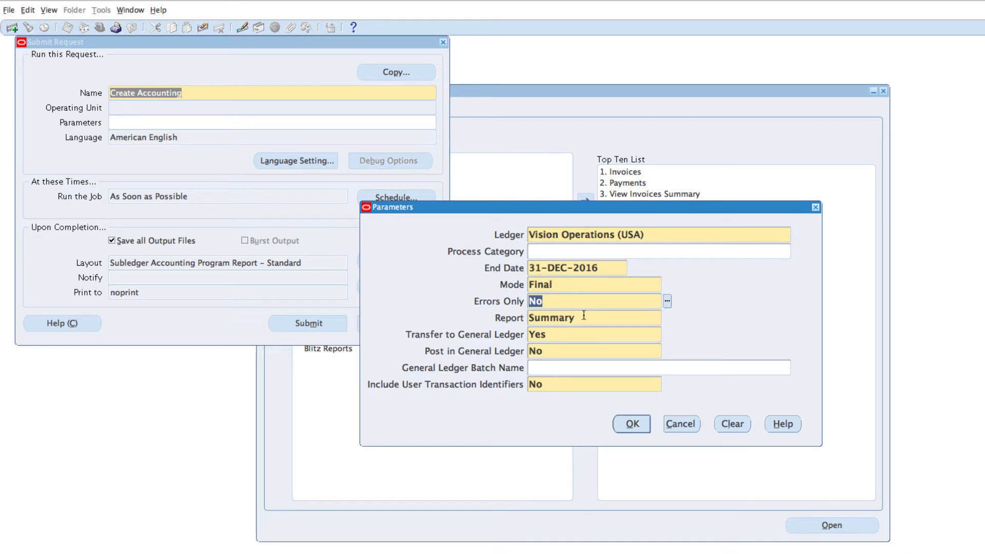
Choose a Detail report, post to GL Yes, batch YO-001, transaction identifiers Yes, and accept
key("Tab")
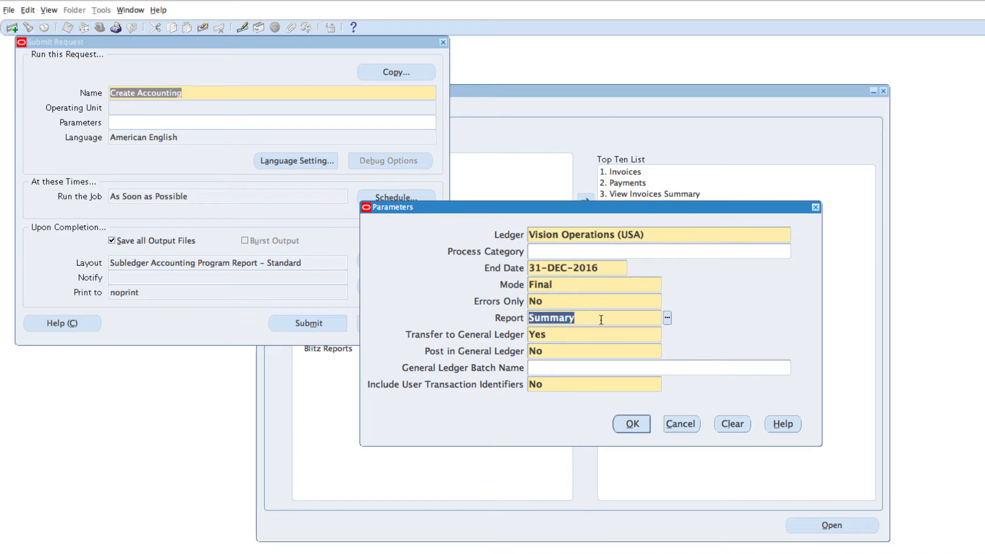
type("D")
key("Tab")
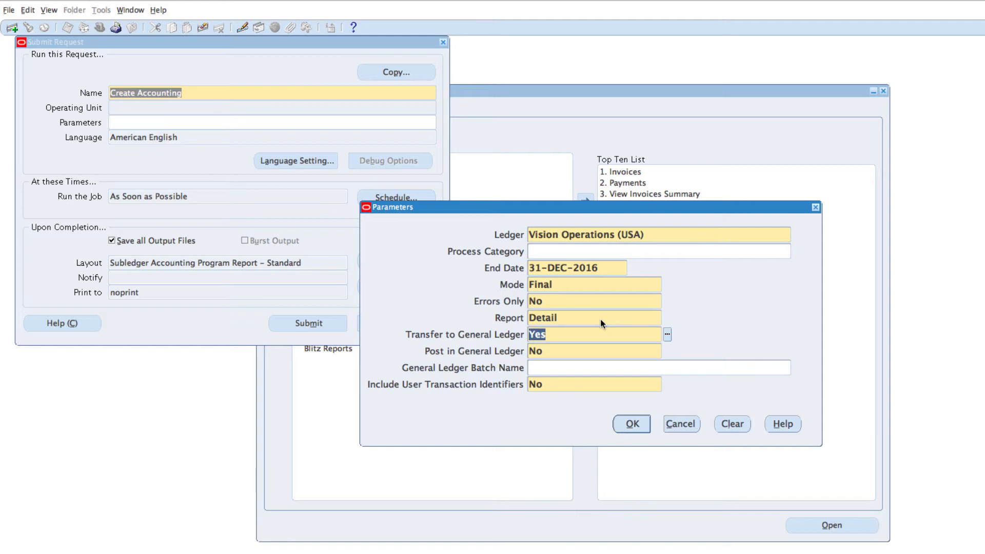
key("Tab")
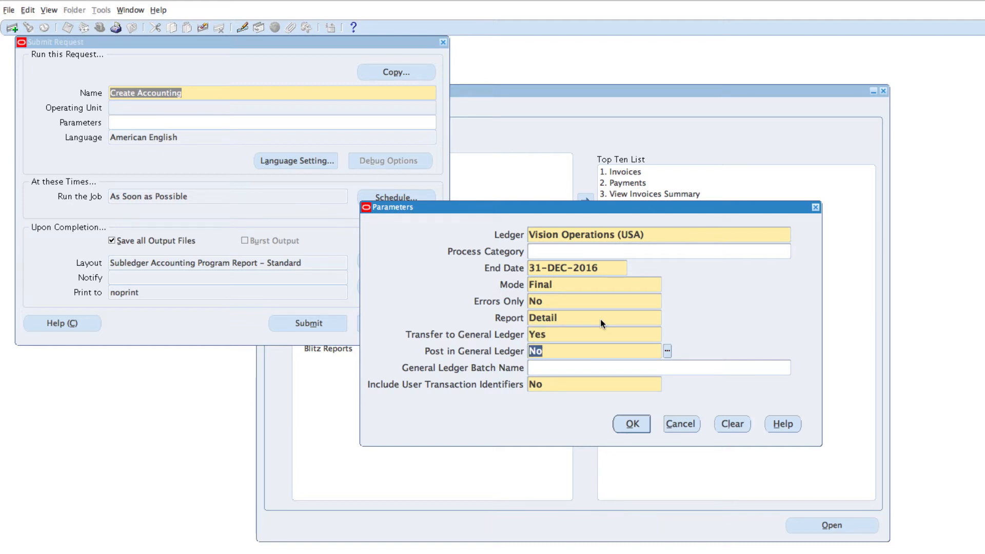
type("Y")
key("Tab")
type("YO-001")
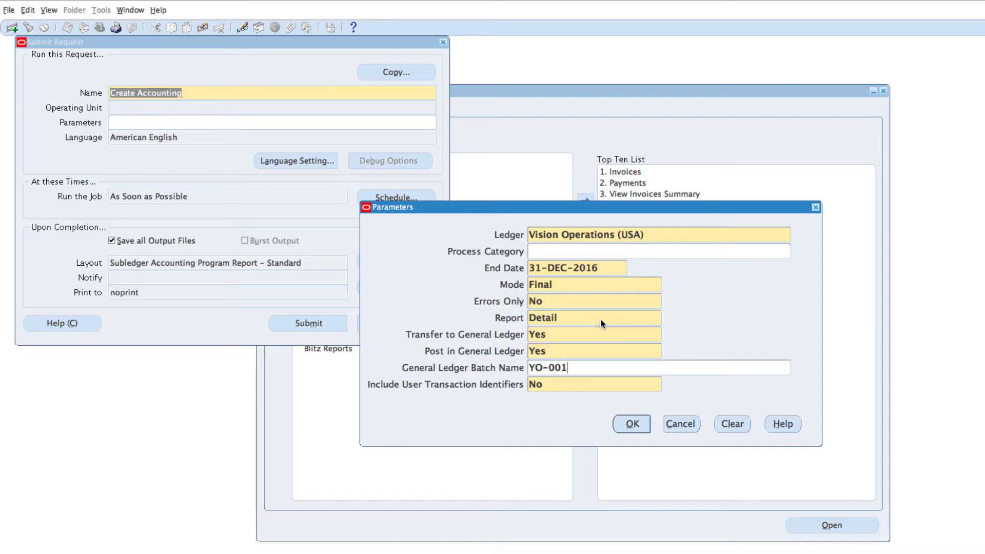
key("Tab")
type("Y")
key("Tab")
left_click(636, 424)
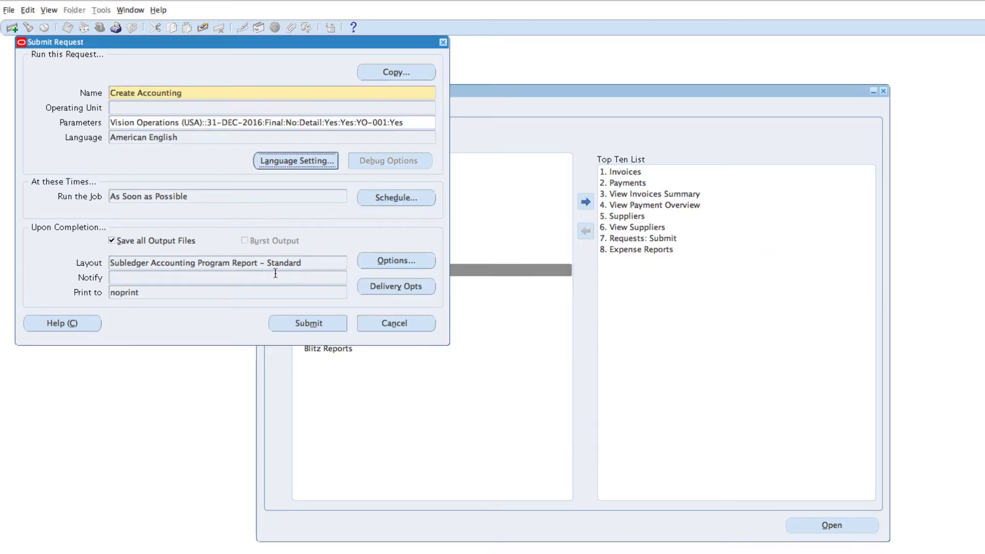
Change the Subledger Accounting Program Report layout's output format from RTF to PDF
mouse_move(305, 265)
left_mouse_down()
mouse_move(241, 263)
mouse_move(311, 262)
left_mouse_up()
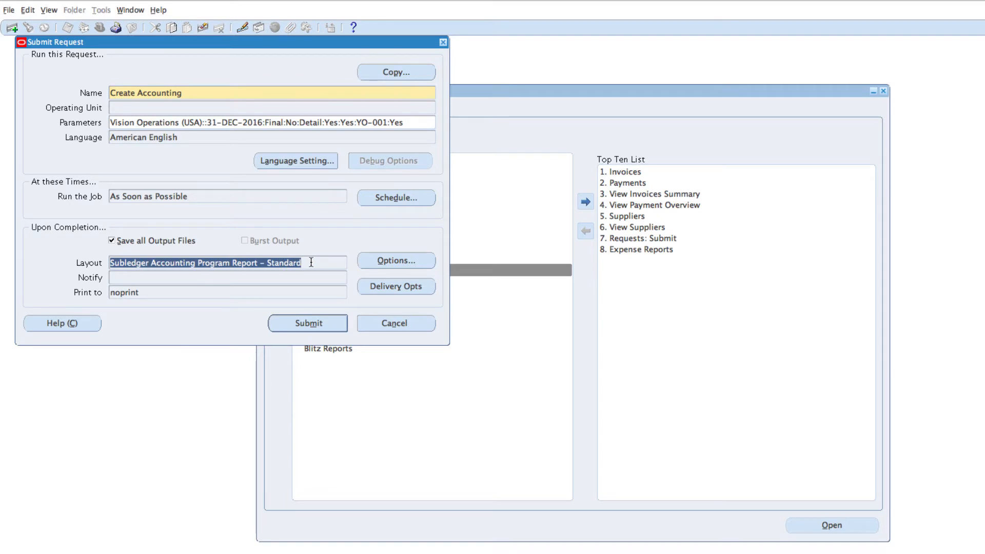
left_click(402, 265)
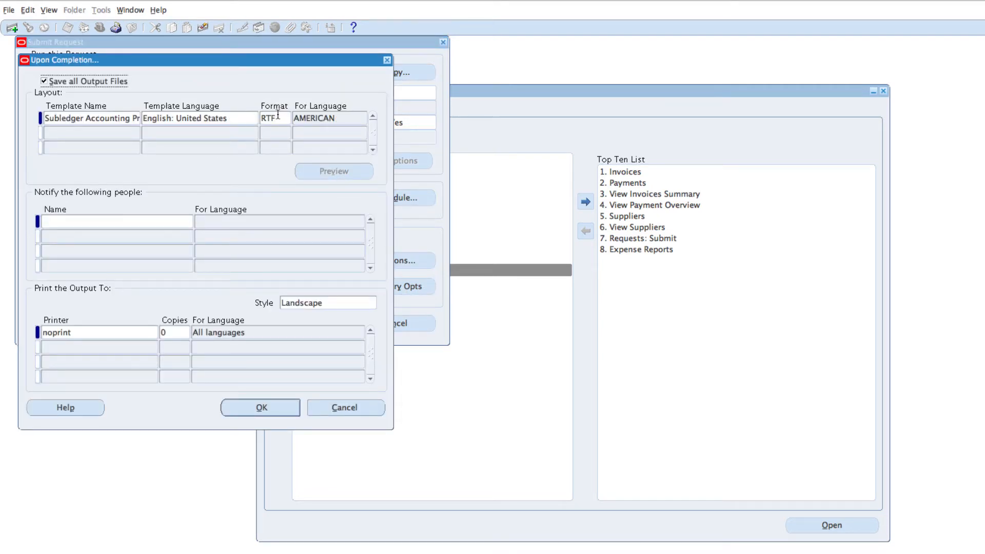
left_click(278, 114)
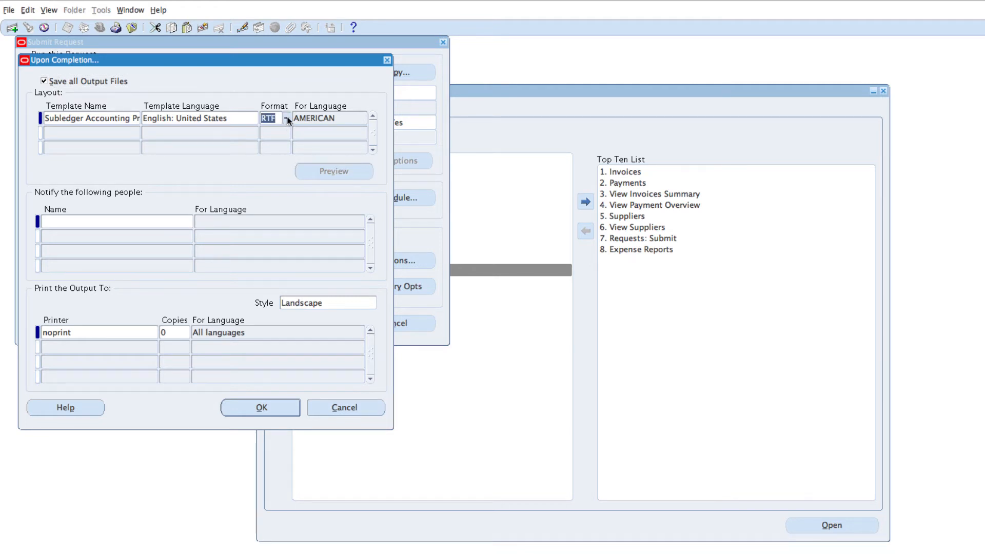
left_click(287, 119)
left_click(289, 221)
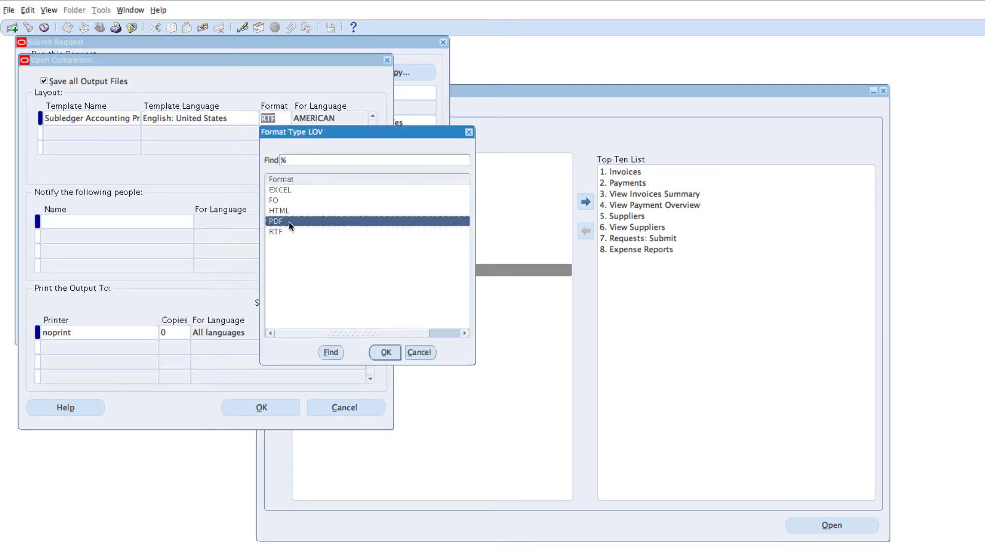
left_click(385, 352)
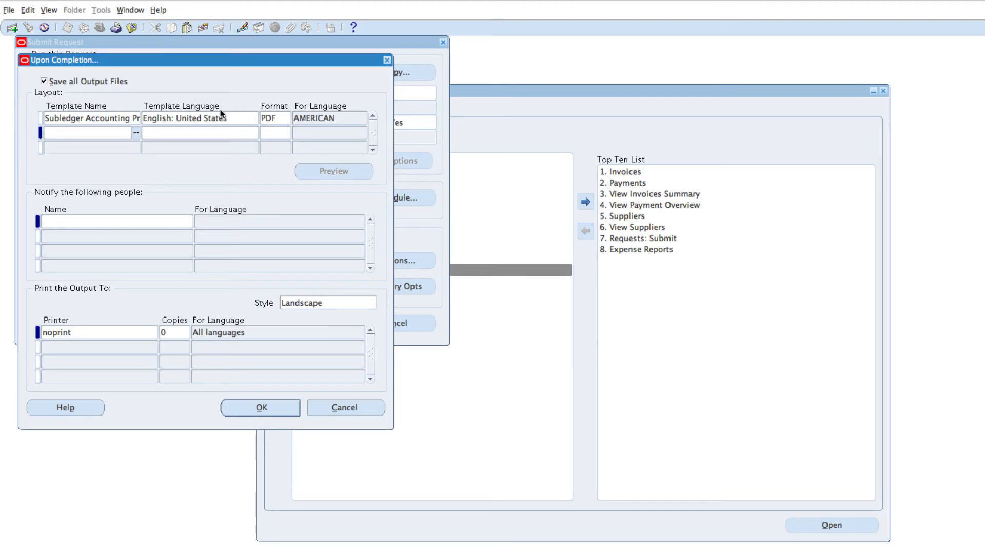
left_click(113, 114)
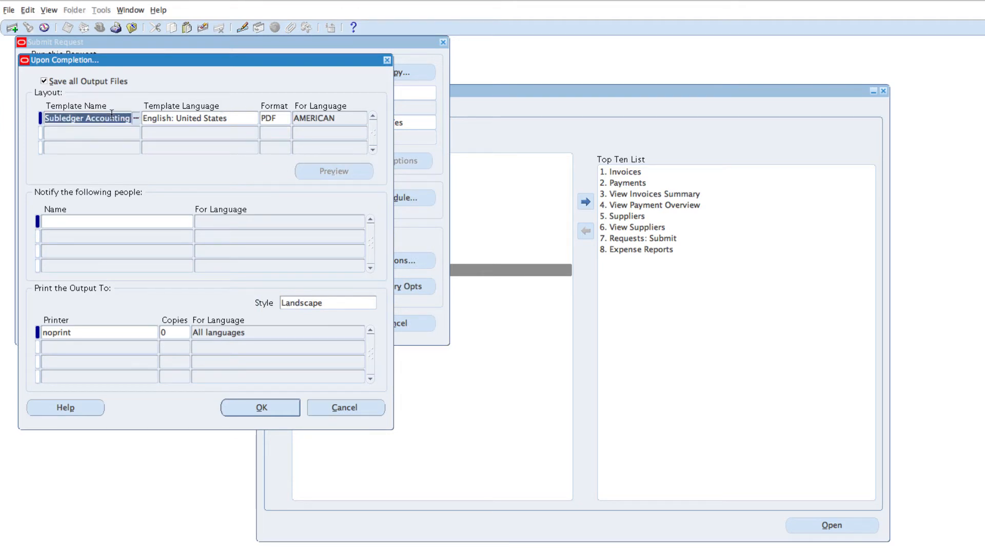
left_click(77, 116)
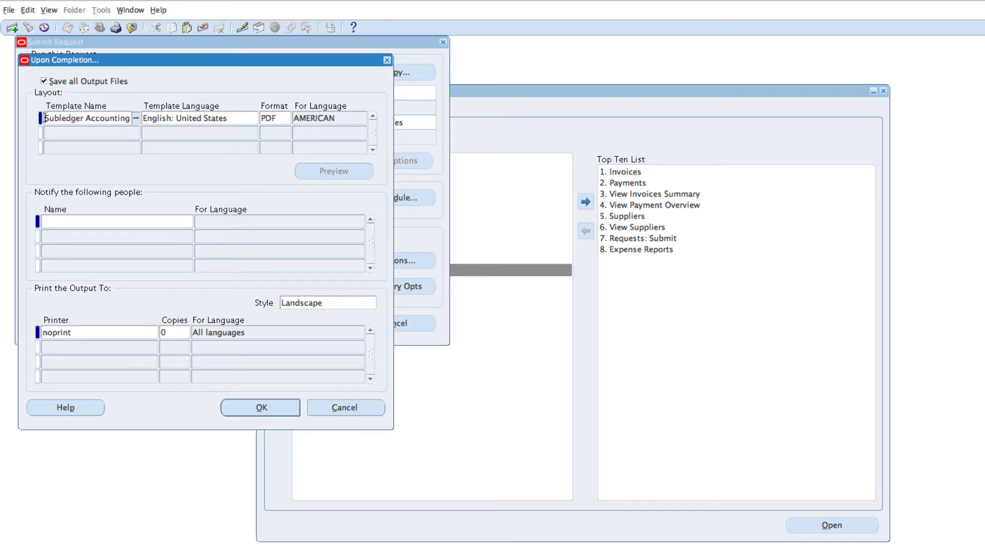
left_click_drag(46, 118, 192, 119)
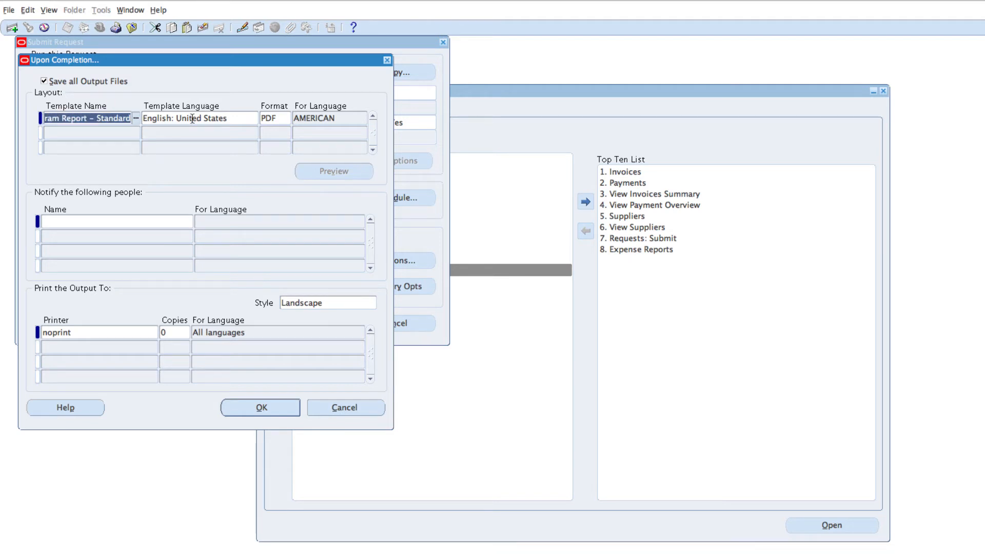
left_click(268, 408)
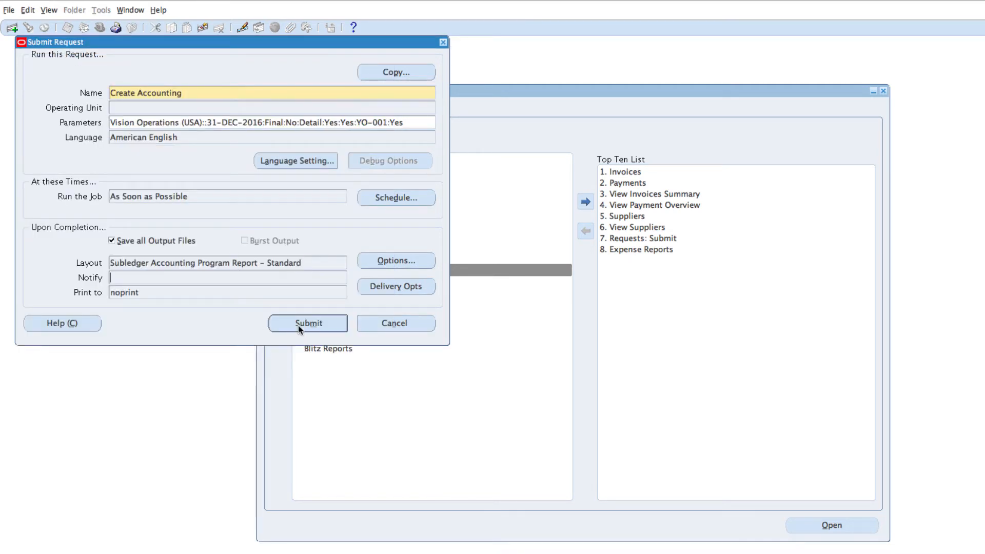
Submit the Create Accounting request, then list and refresh all my requests to track it
left_click(298, 325)
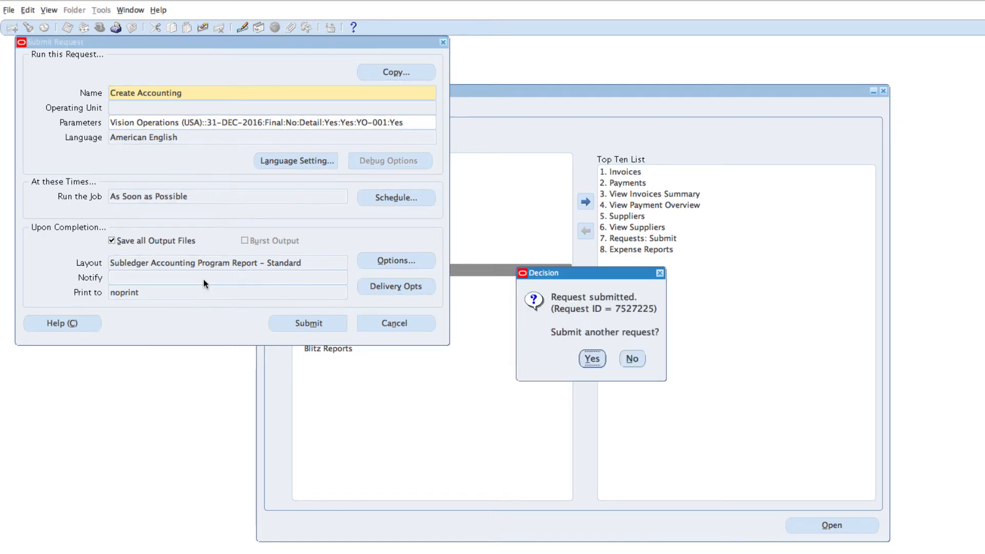
left_click(632, 359)
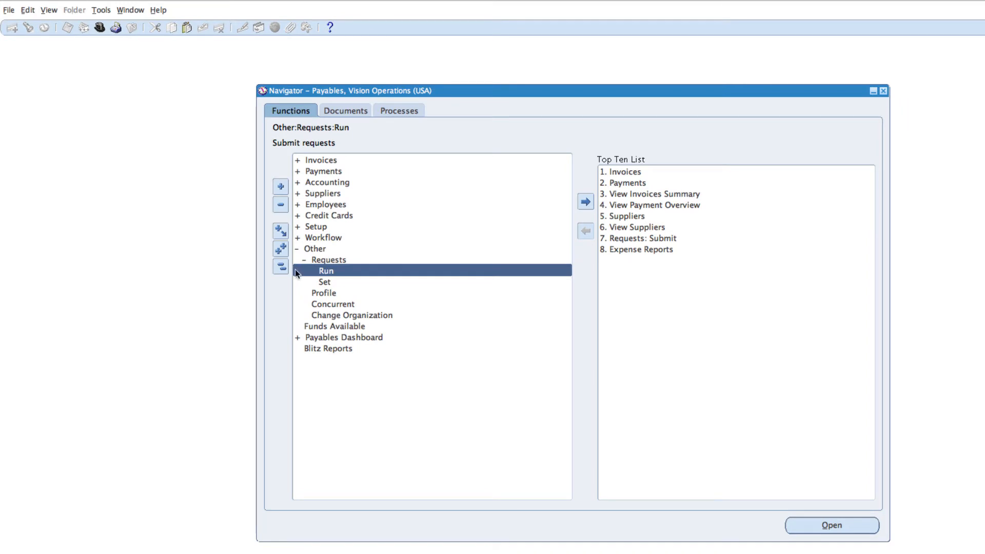
left_click(50, 11)
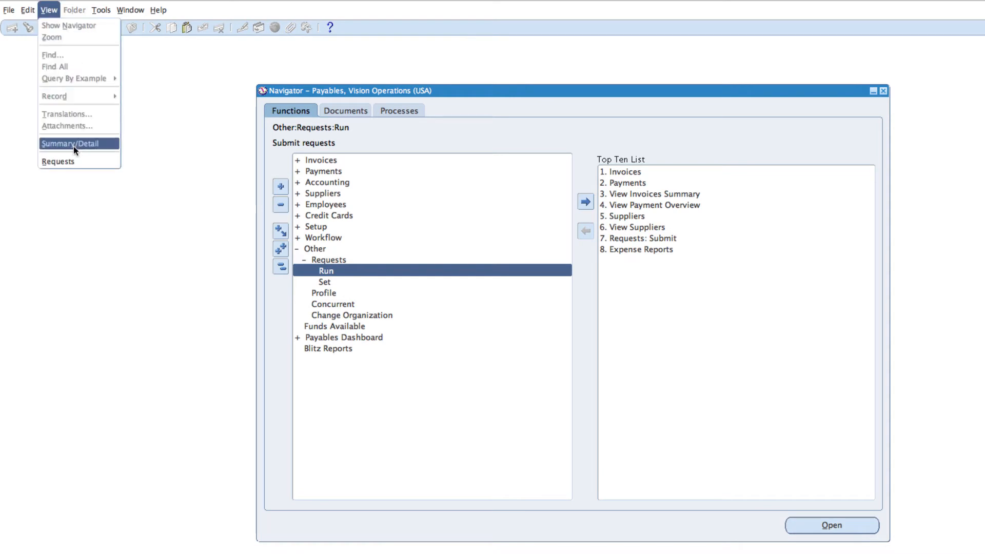
left_click(63, 162)
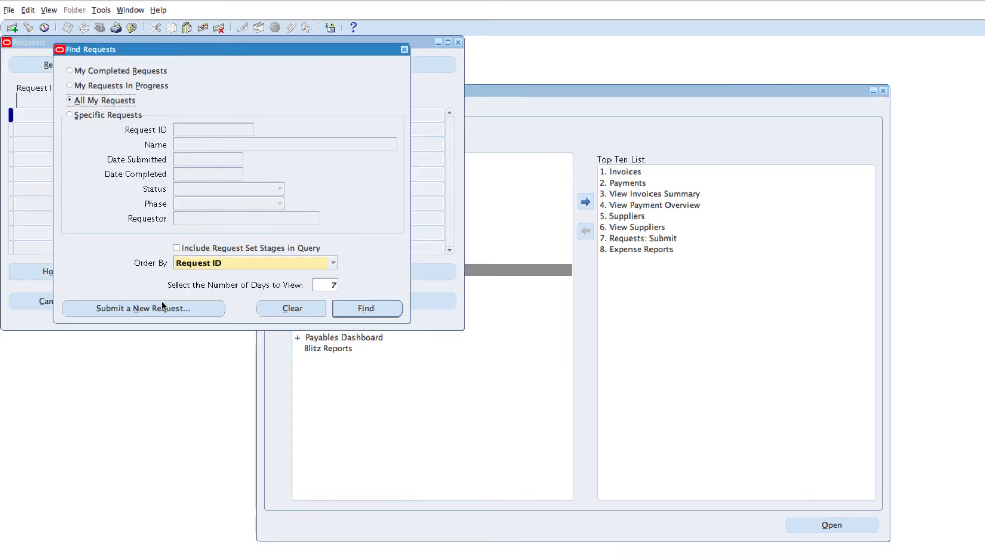
left_click(360, 314)
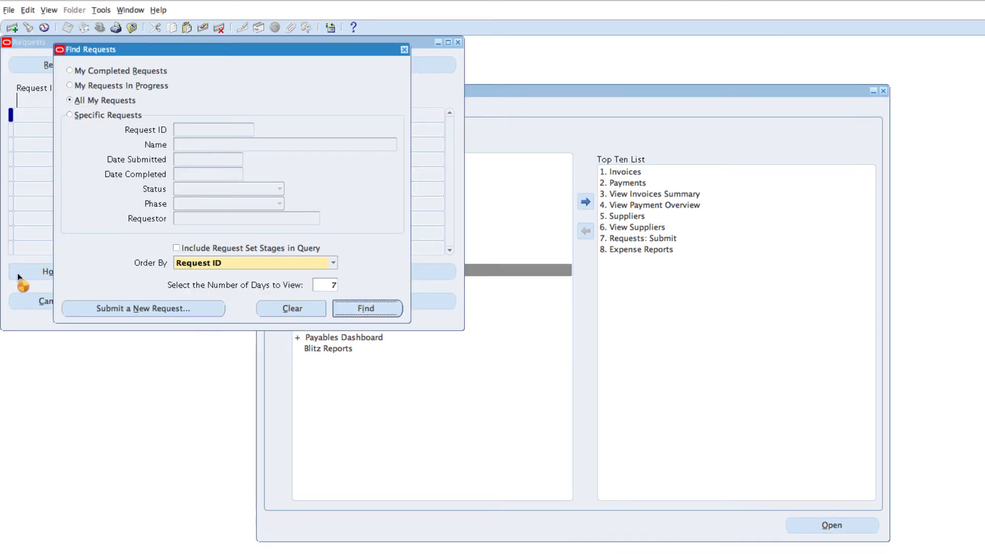
left_click(76, 64)
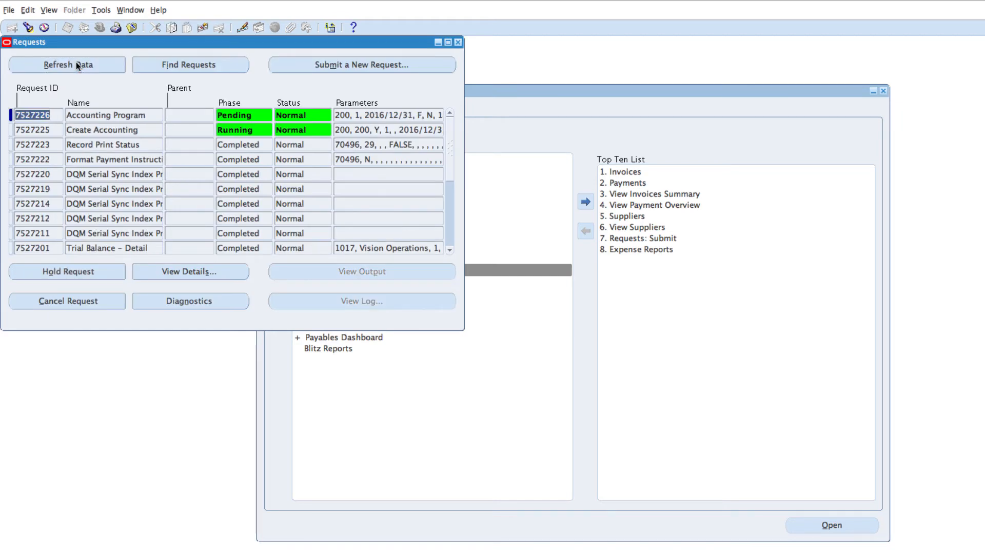
Refresh the request list until Create Accounting and Accounting Program show Completed
left_click(76, 63)
left_click(76, 62)
left_click(76, 63)
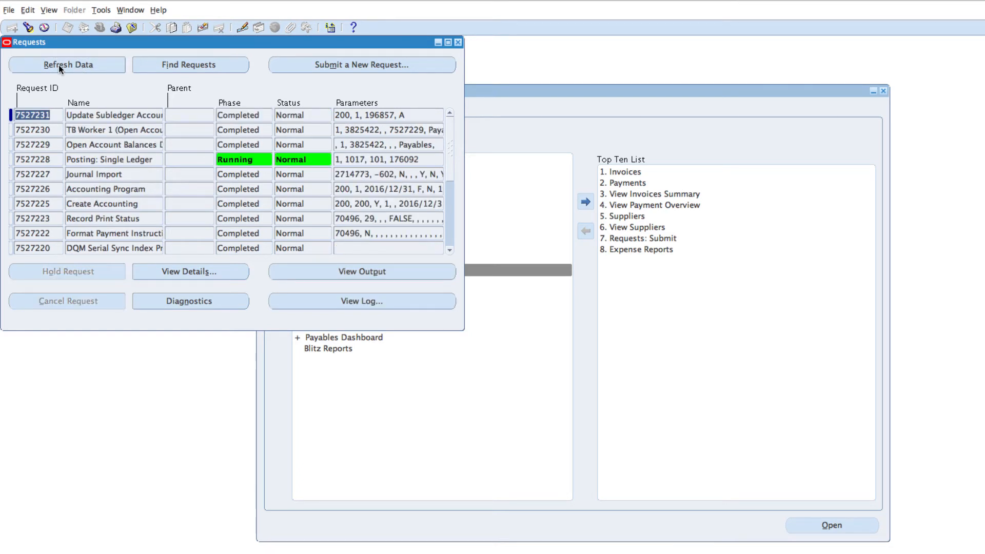
left_click(68, 63)
Review the Create Accounting, Accounting Program, Journal Import and Posting rows, ending on Create Accounting
left_click(150, 203)
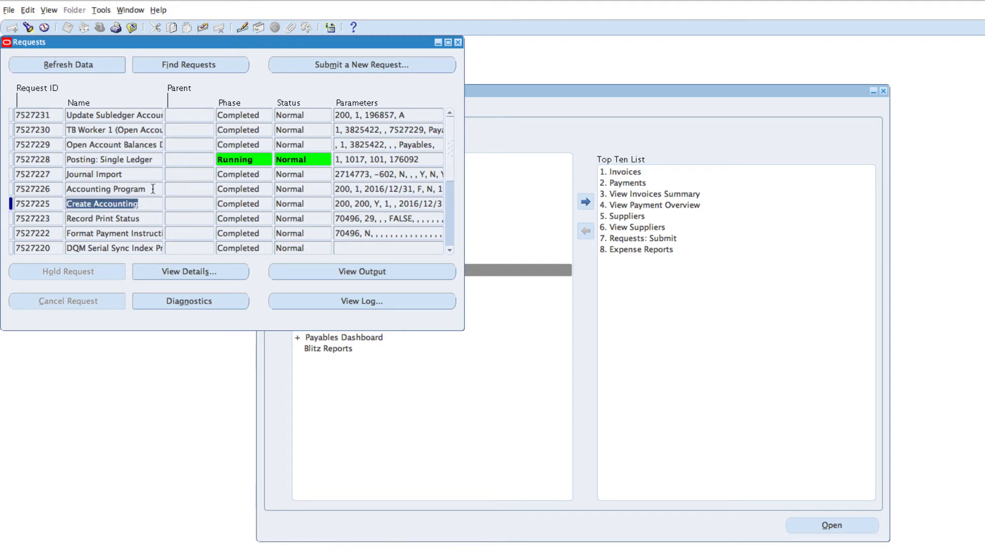
left_click(153, 189)
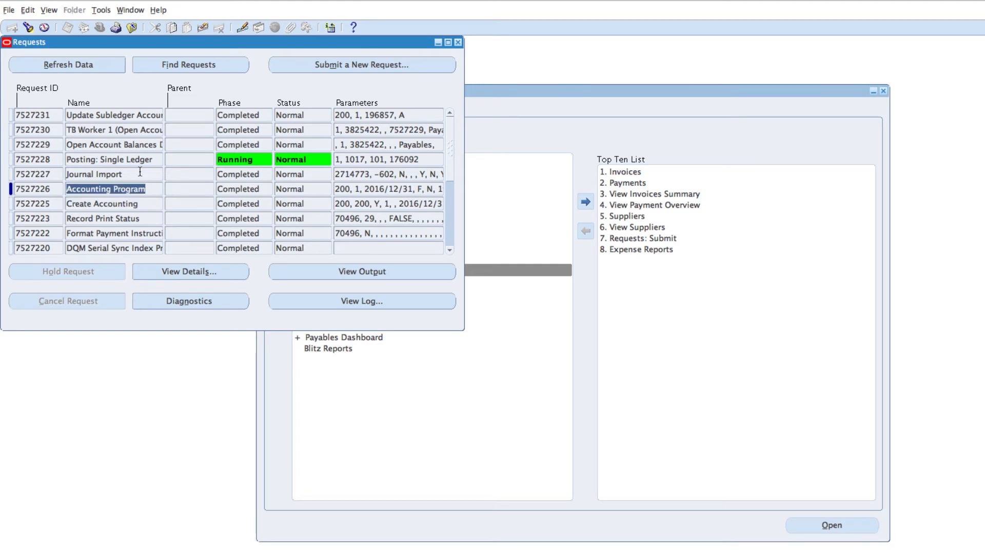
left_click(140, 174)
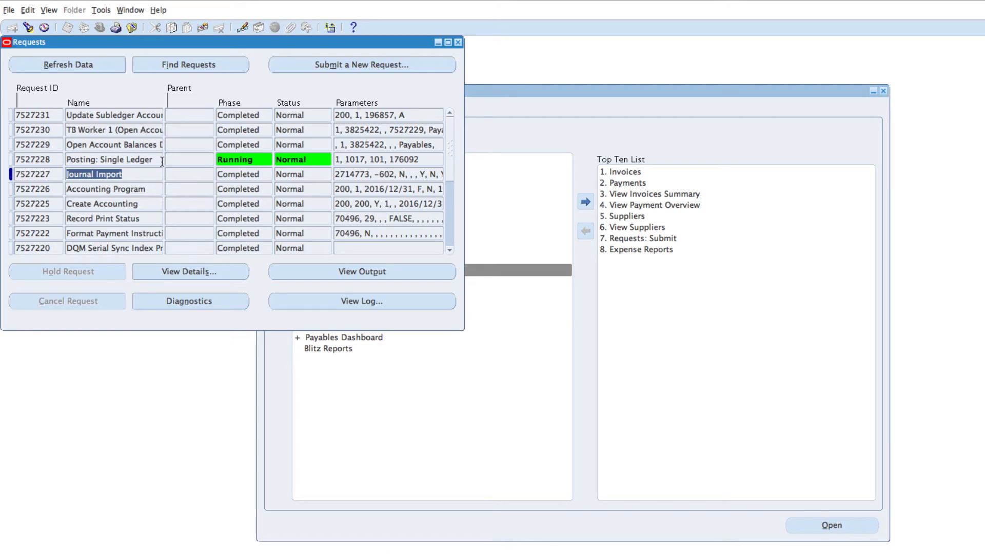
left_click(162, 161)
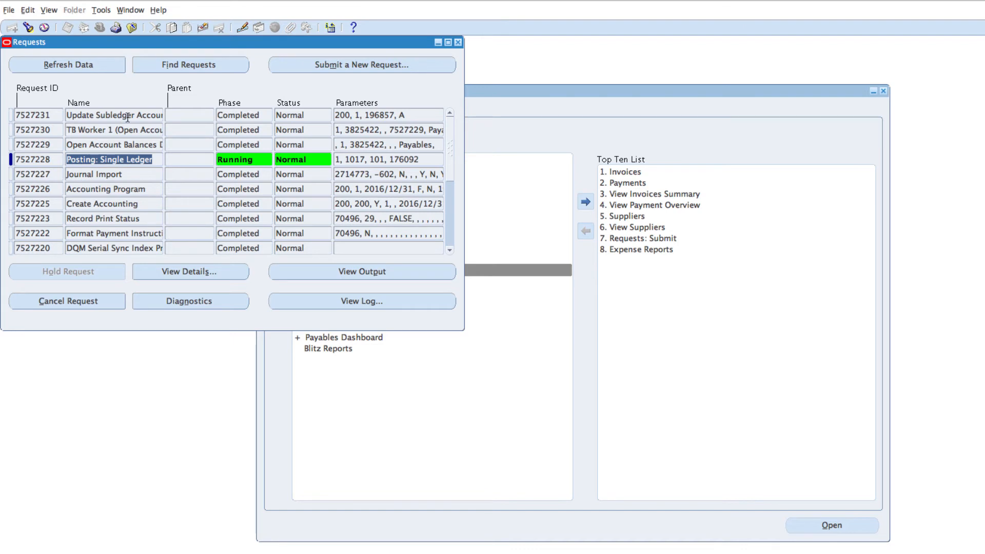
left_click(143, 204)
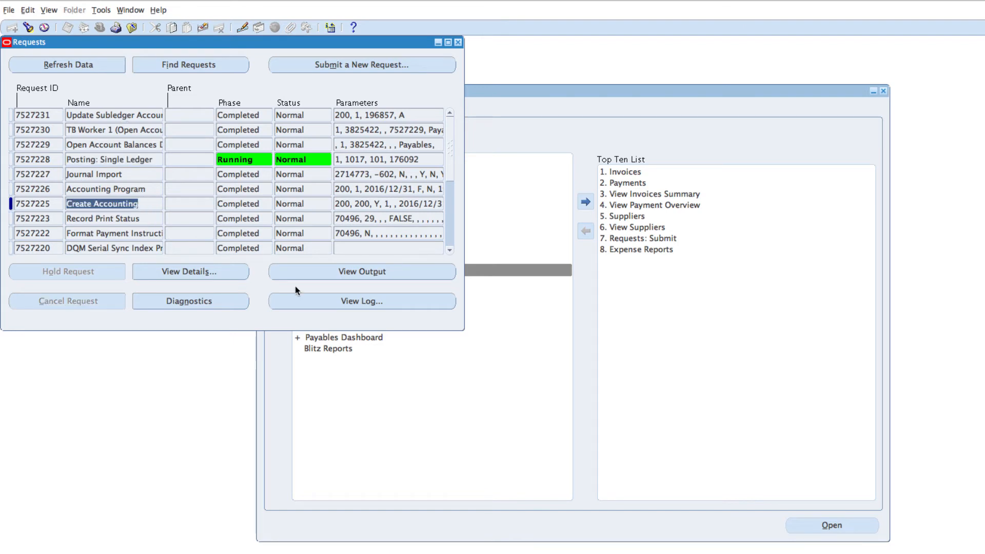
left_click(367, 272)
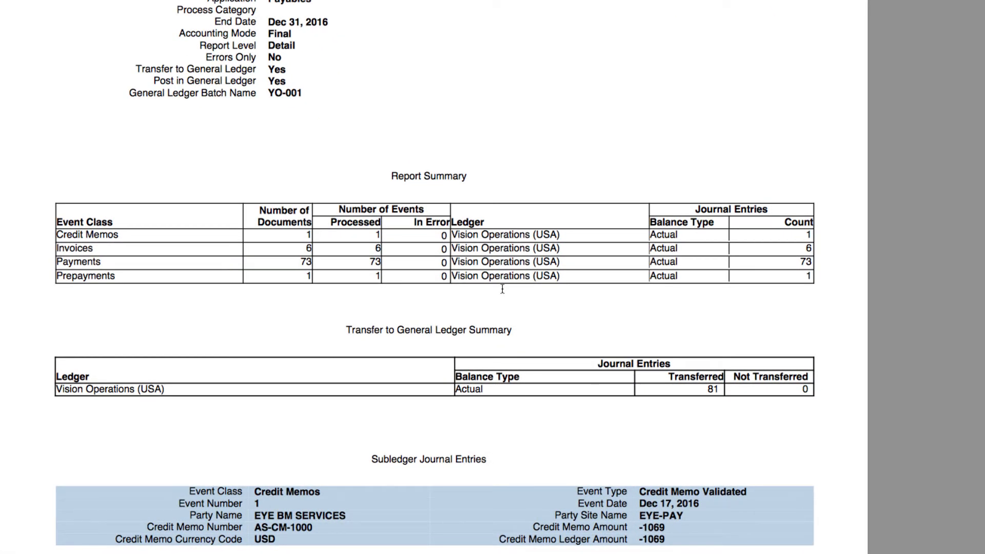
scroll(503, 288, "down", 5)
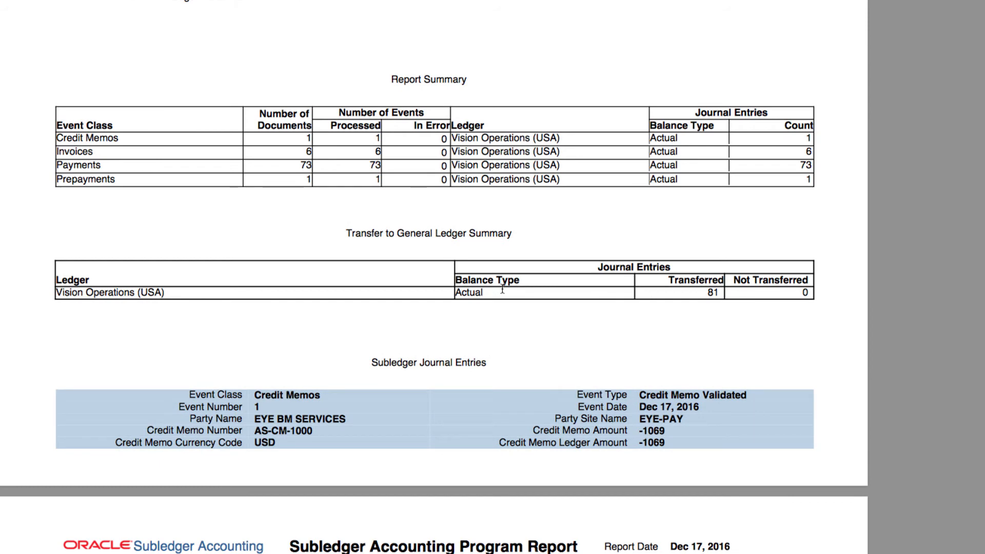
scroll(502, 290, "down", 2)
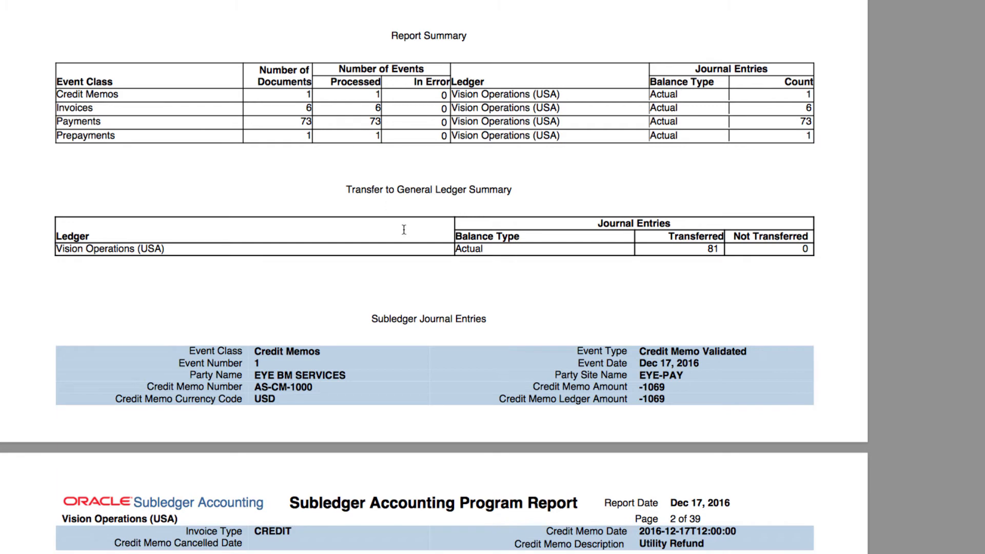
scroll(404, 230, "down", 2)
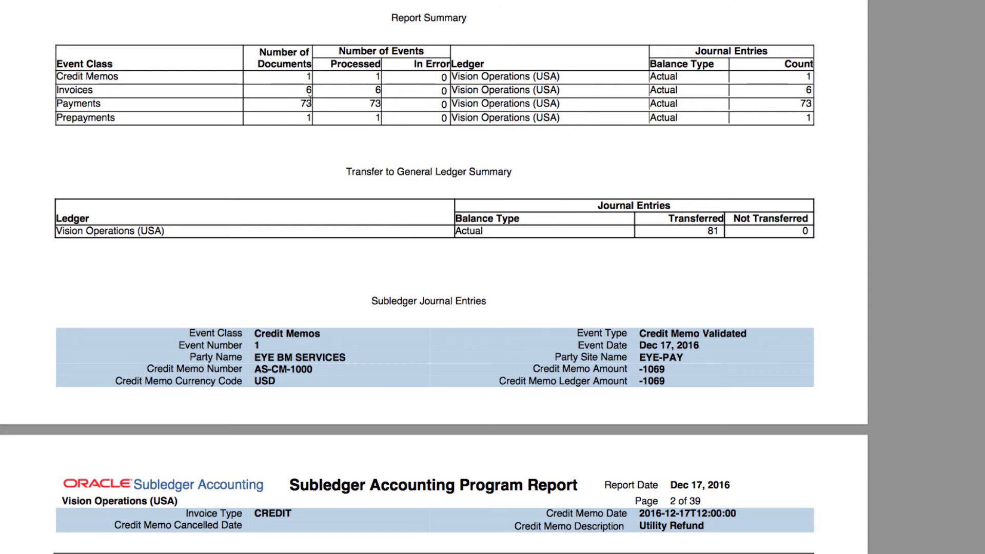
scroll(403, 252, "down", 7)
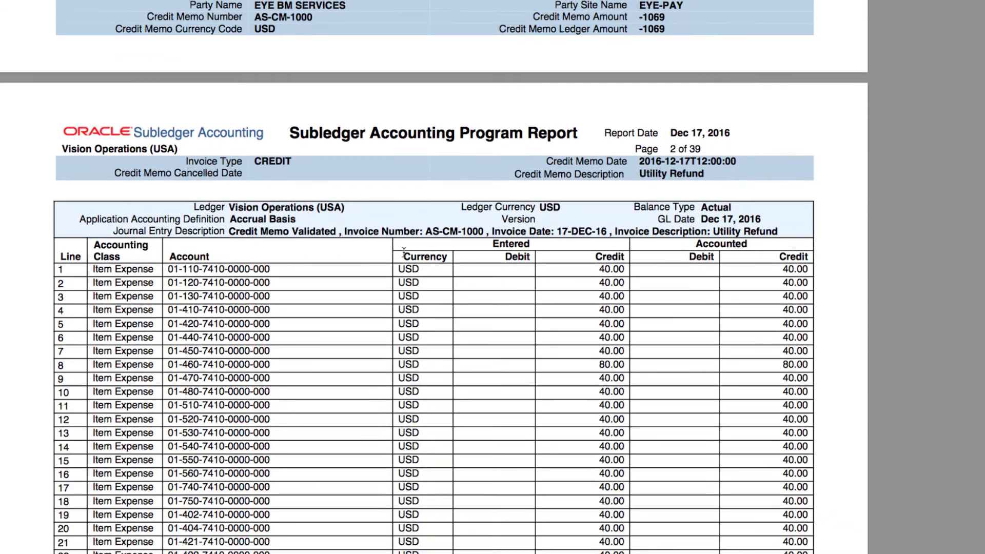
scroll(404, 253, "down", 2)
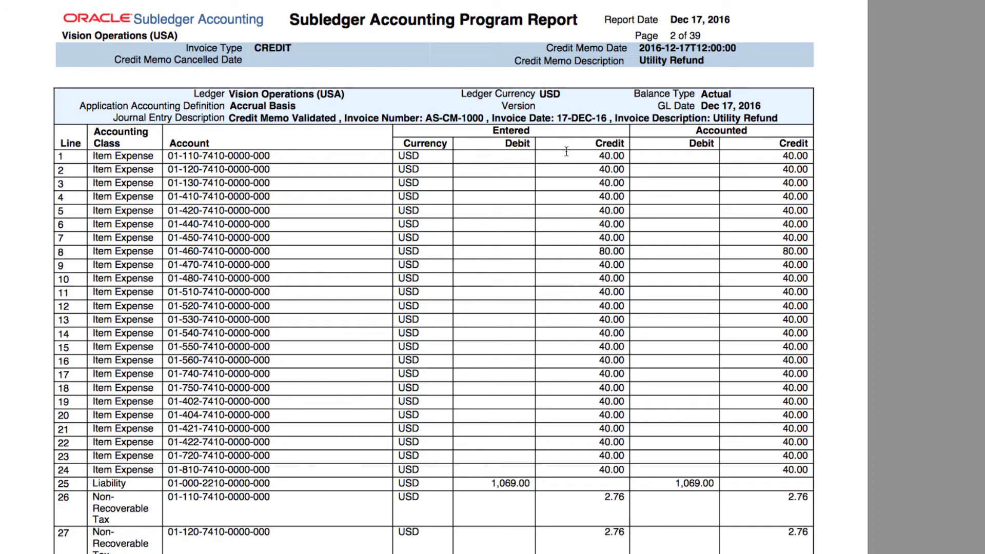
scroll(577, 456, "down", 3)
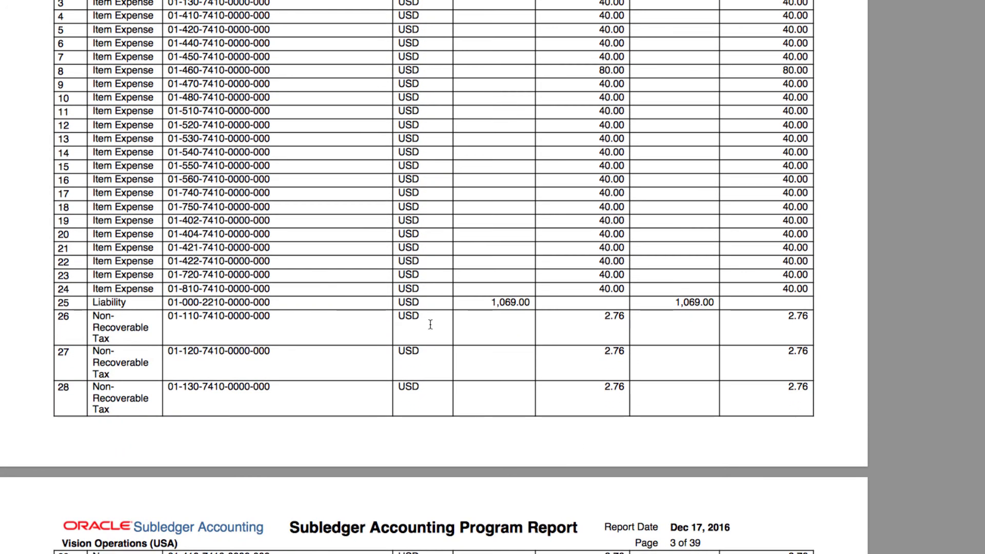
scroll(619, 414, "down", 4)
scroll(620, 414, "down", 20)
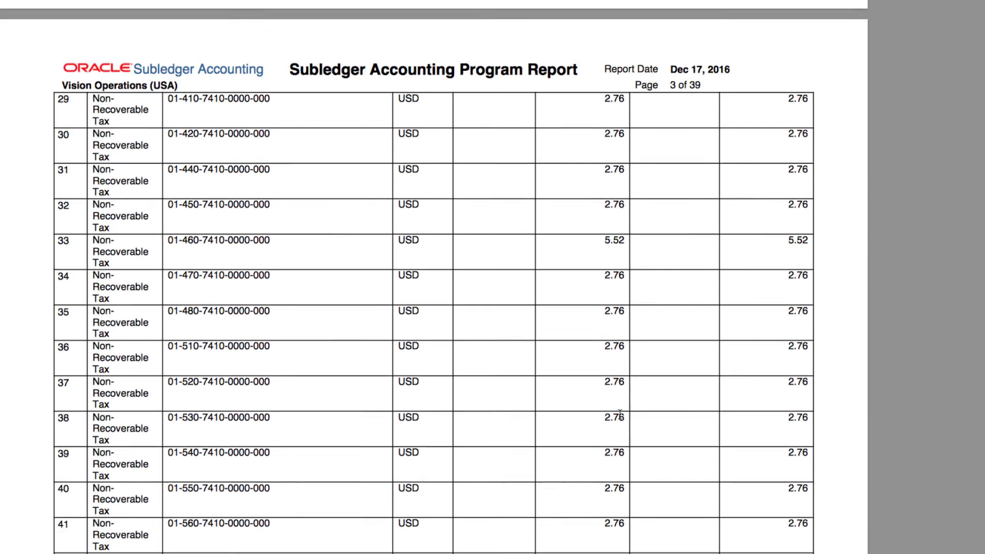
scroll(620, 414, "down", 1)
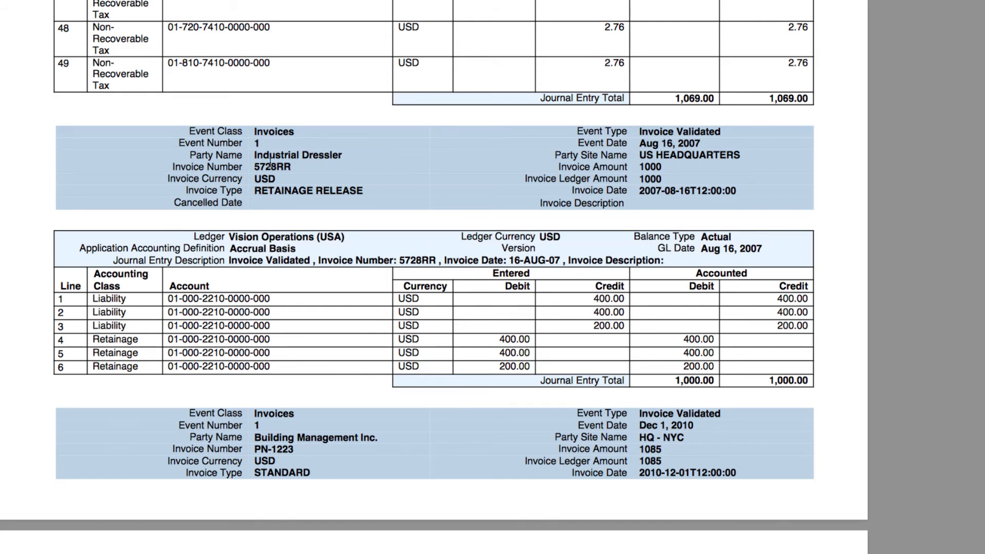
scroll(517, 347, "down", 1)
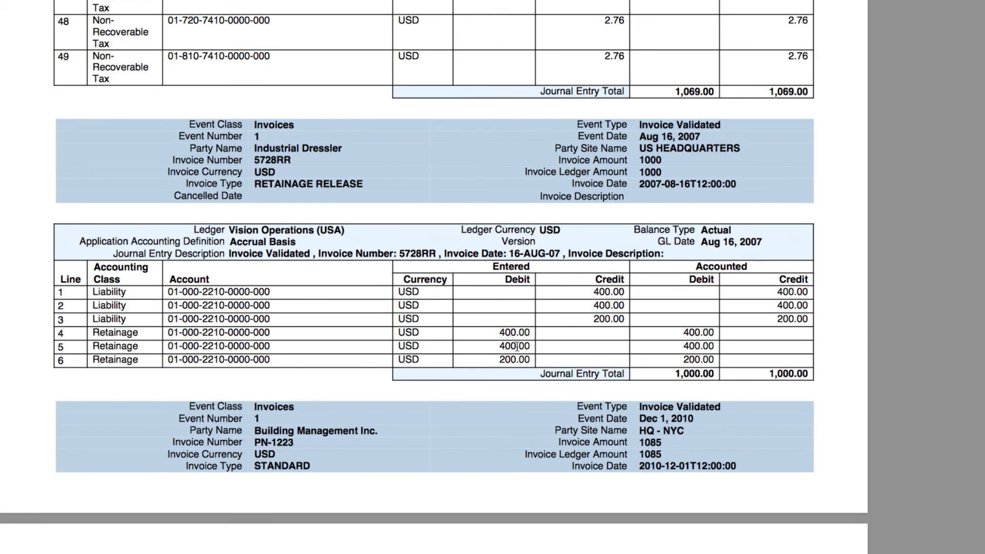
scroll(517, 347, "down", 10)
scroll(517, 346, "down", 2)
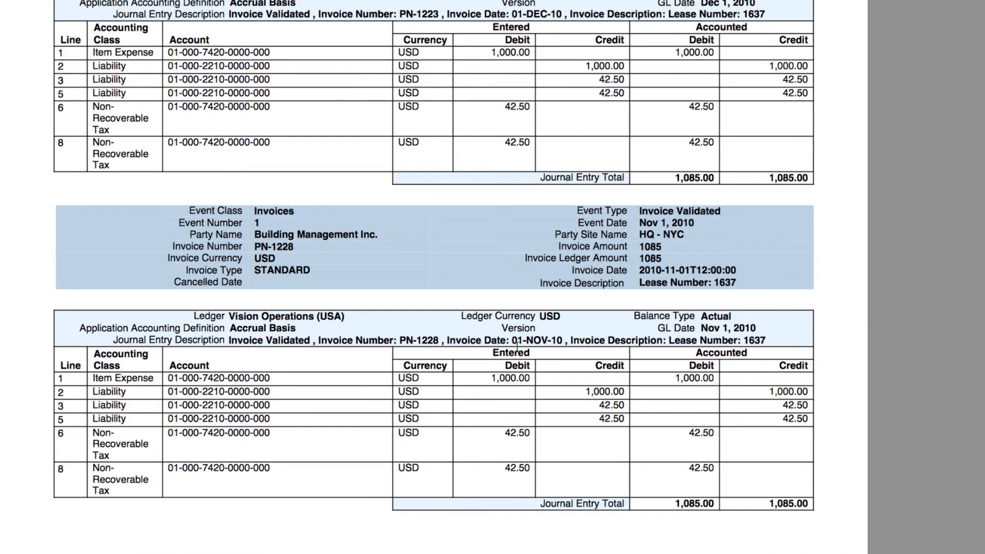
scroll(517, 347, "down", 20)
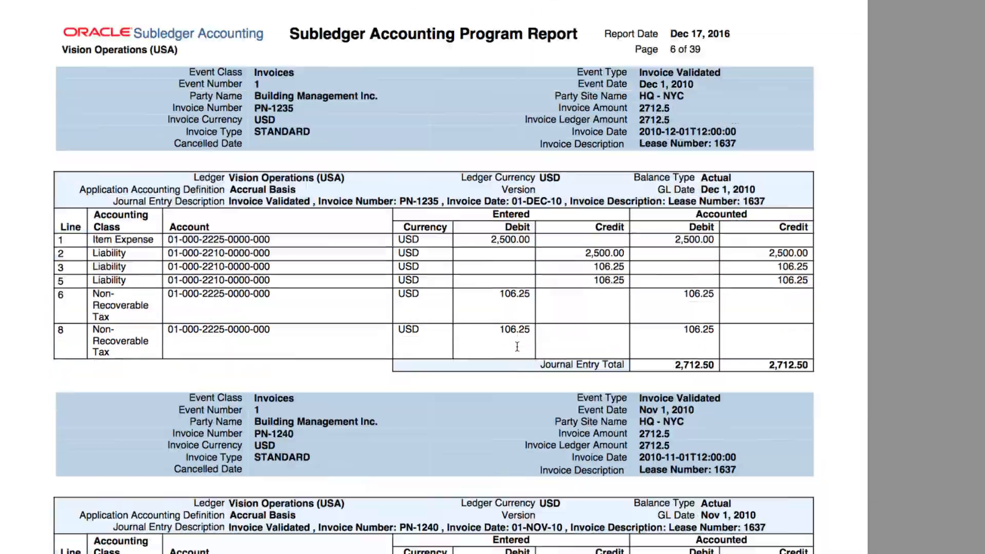
scroll(517, 347, "down", 20)
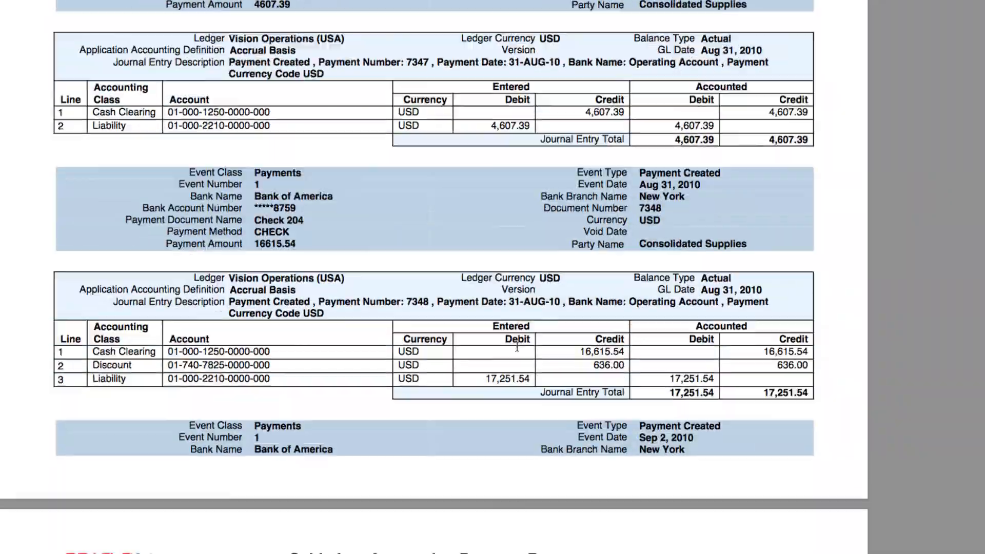
scroll(517, 347, "down", 20)
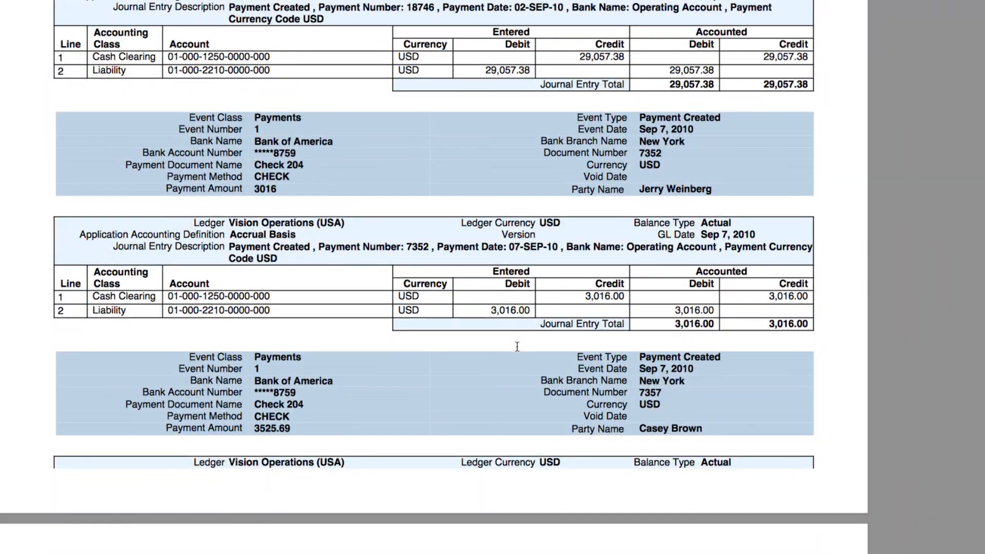
scroll(517, 346, "down", 20)
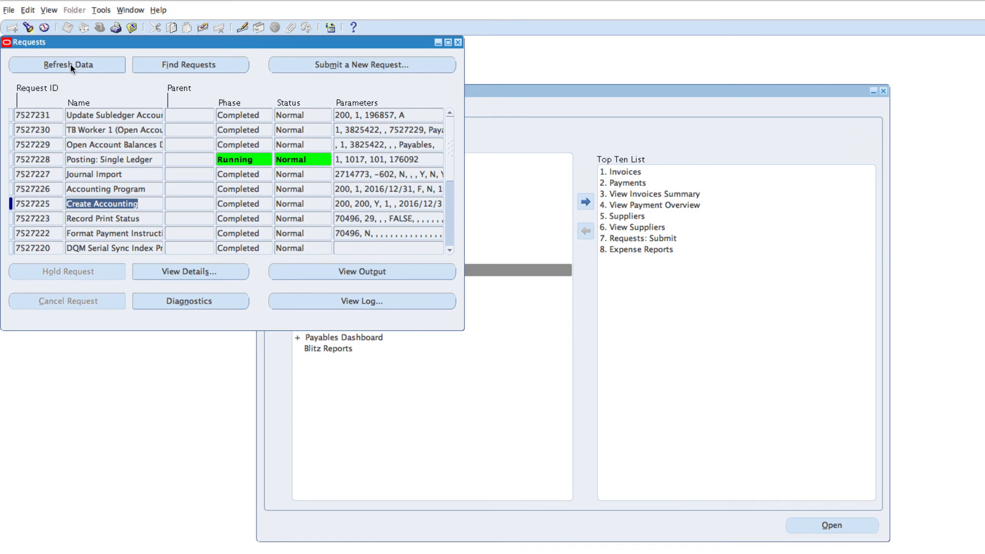
left_click(70, 64)
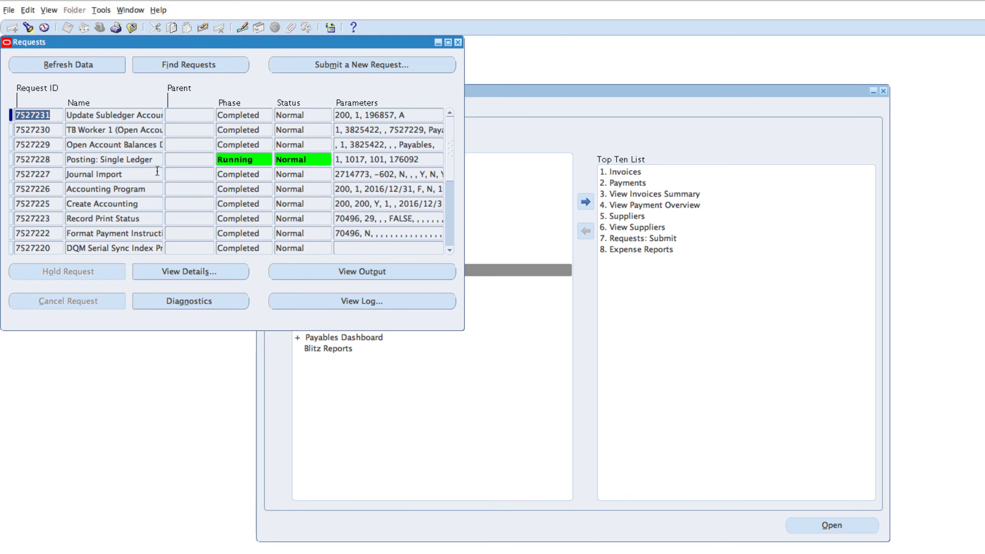
left_click(136, 175)
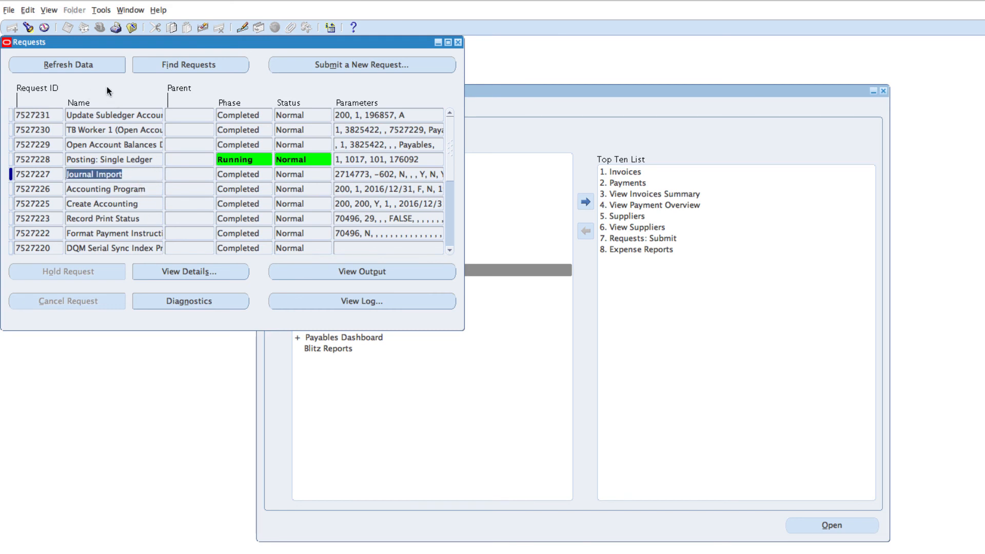
left_click(79, 64)
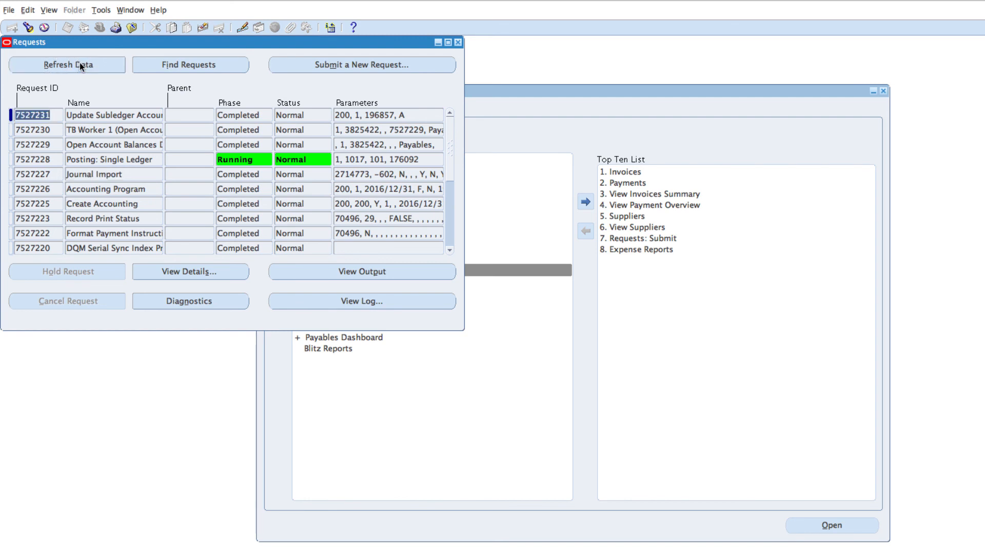